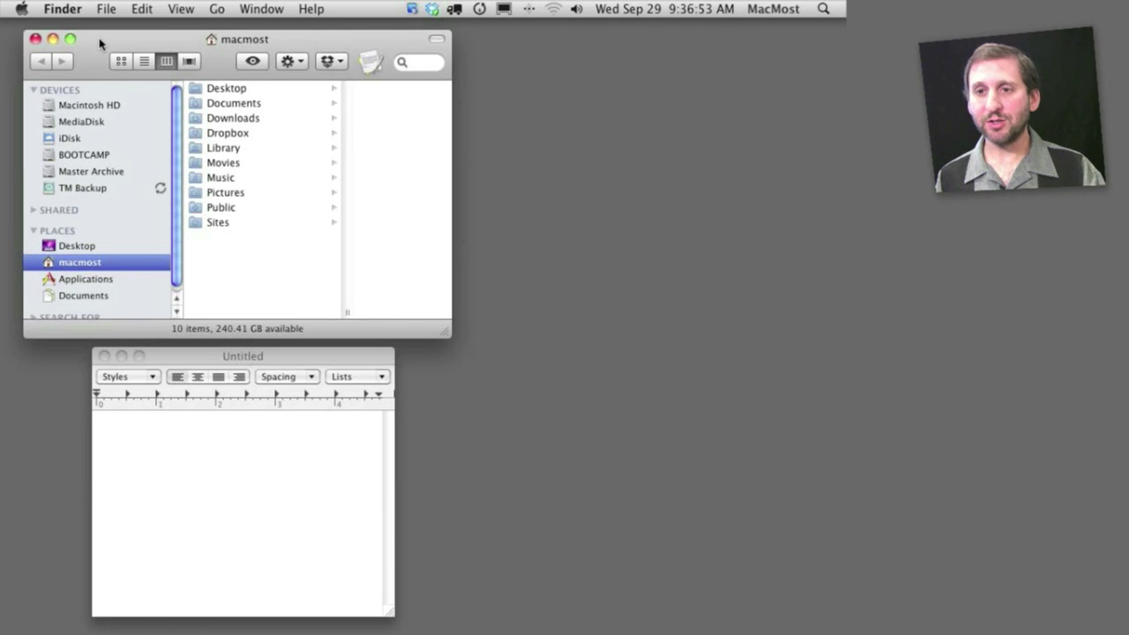
Bring up Snapz Pro X over the Finder window and start an object capture.
key(super+shift+3)
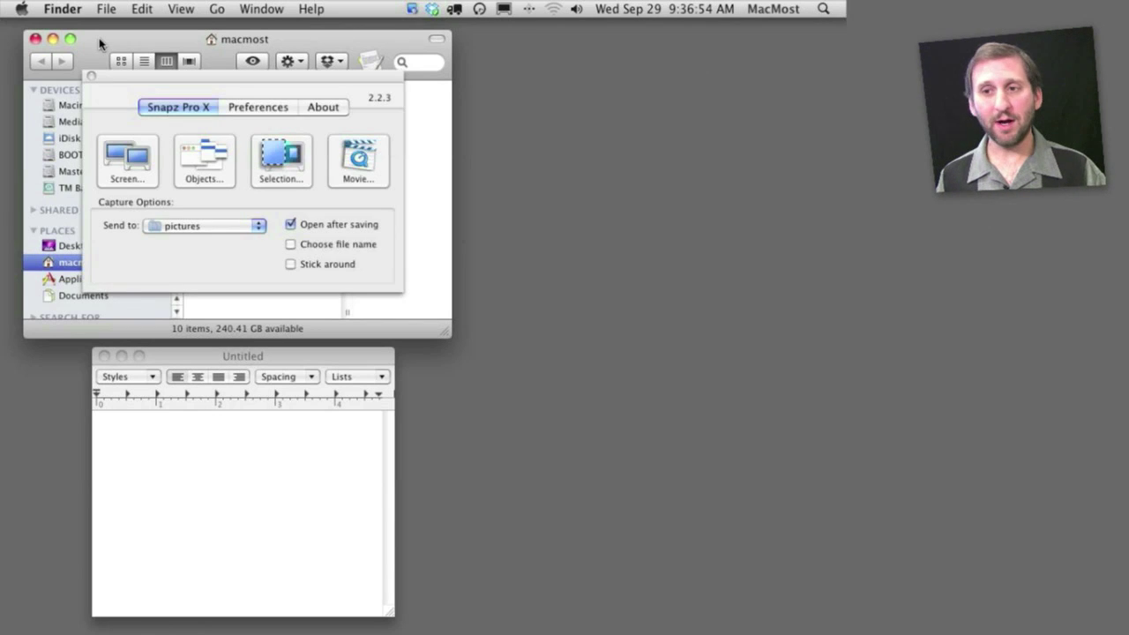
drag(191, 81, 206, 107)
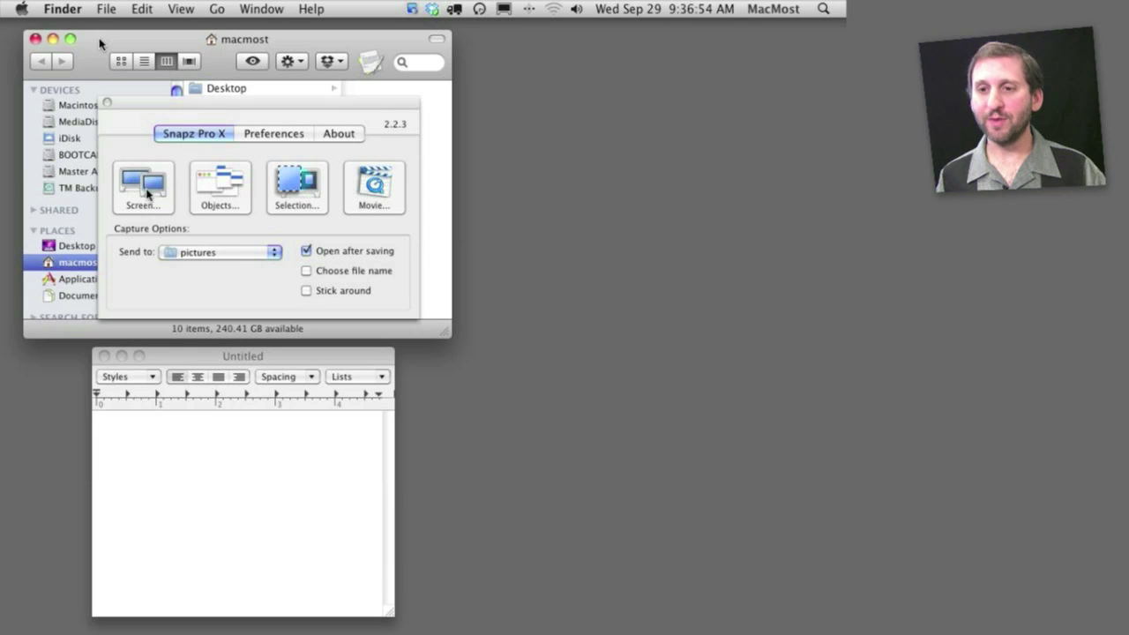
click(214, 189)
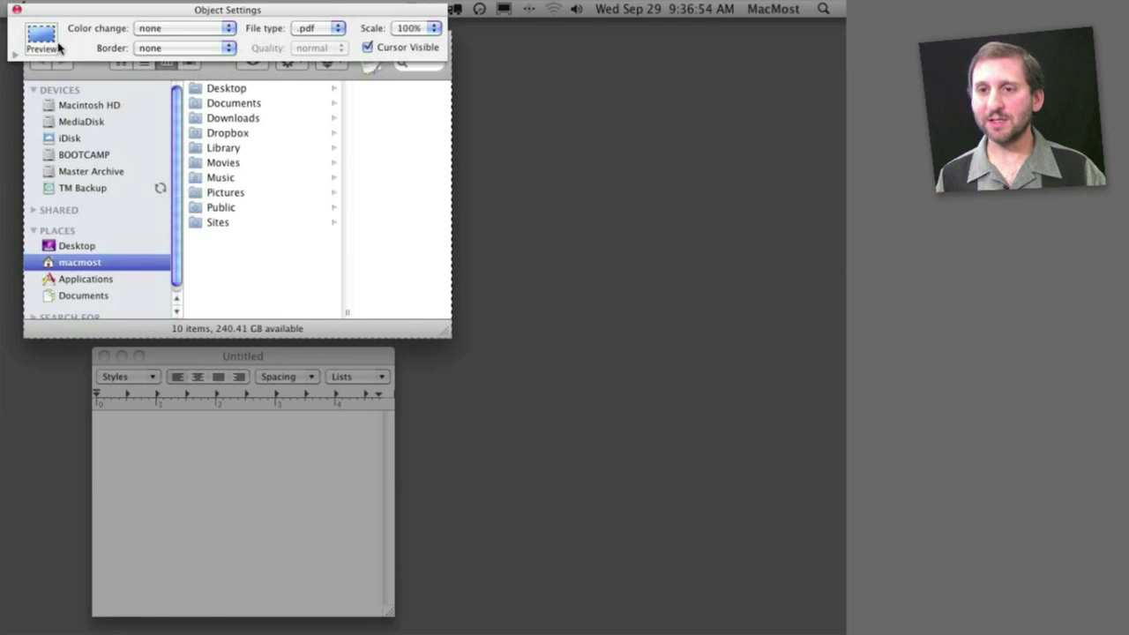
Look through the object capture's color change and border options, and set its file type to .png.
click(168, 33)
click(111, 35)
click(160, 53)
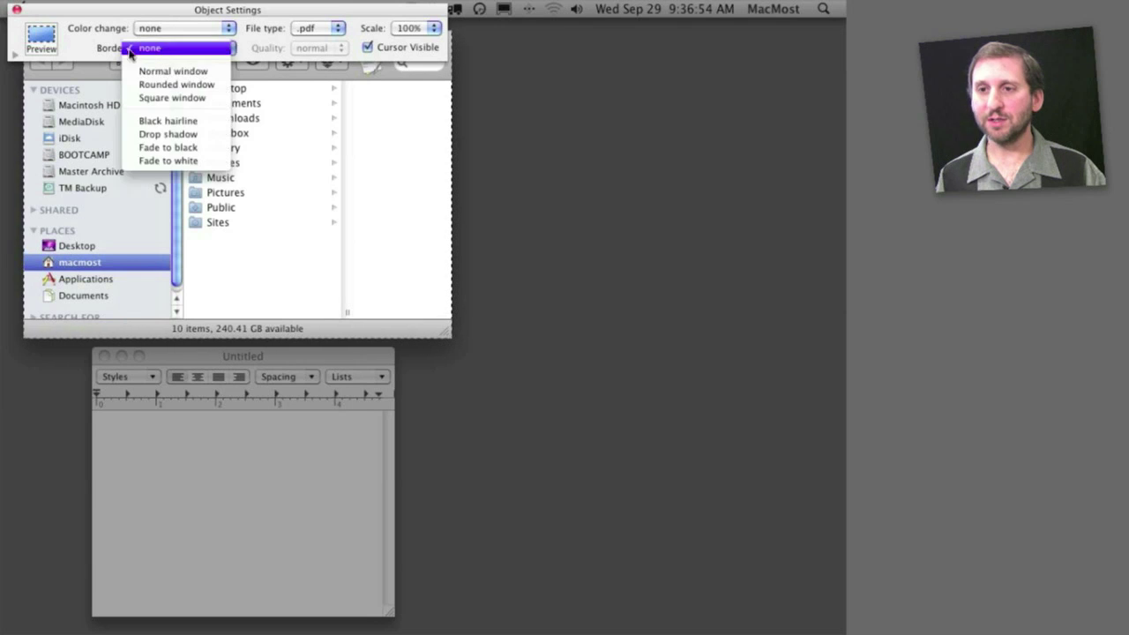
click(92, 56)
click(323, 30)
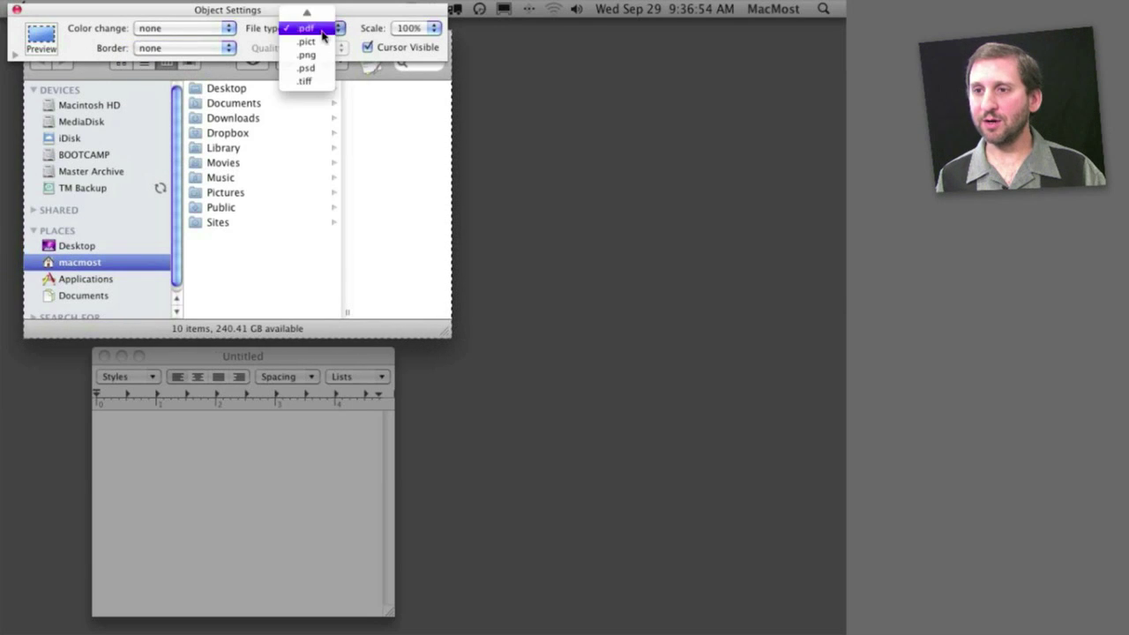
click(309, 55)
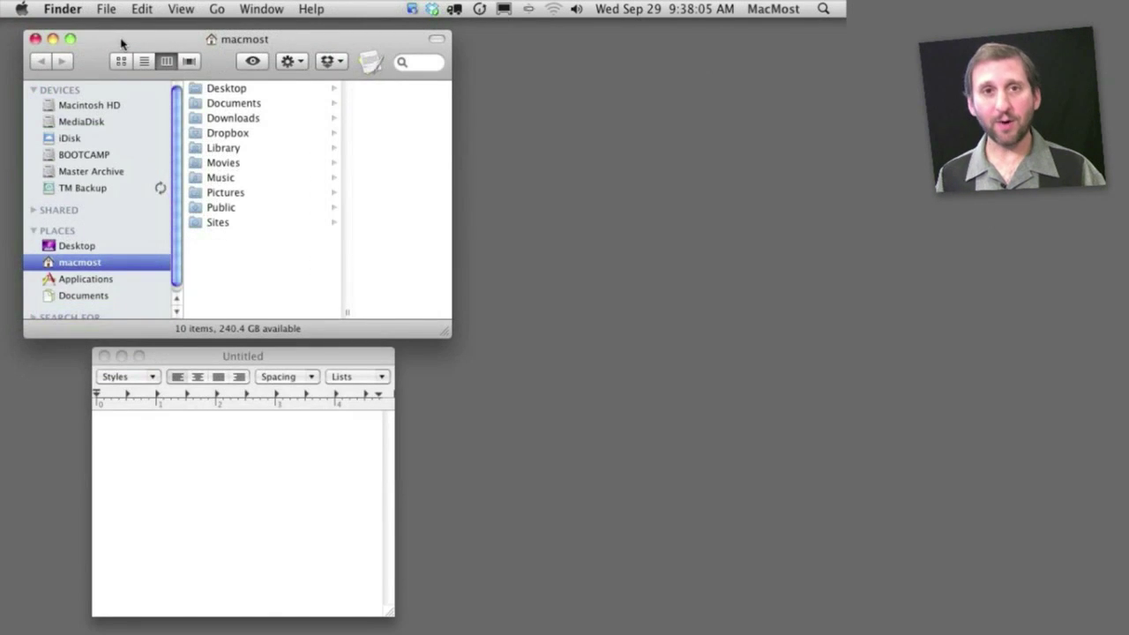
Start a selection capture and frame the area from the Finder window's file list down to the ruler of the Untitled document.
key(super+shift+3)
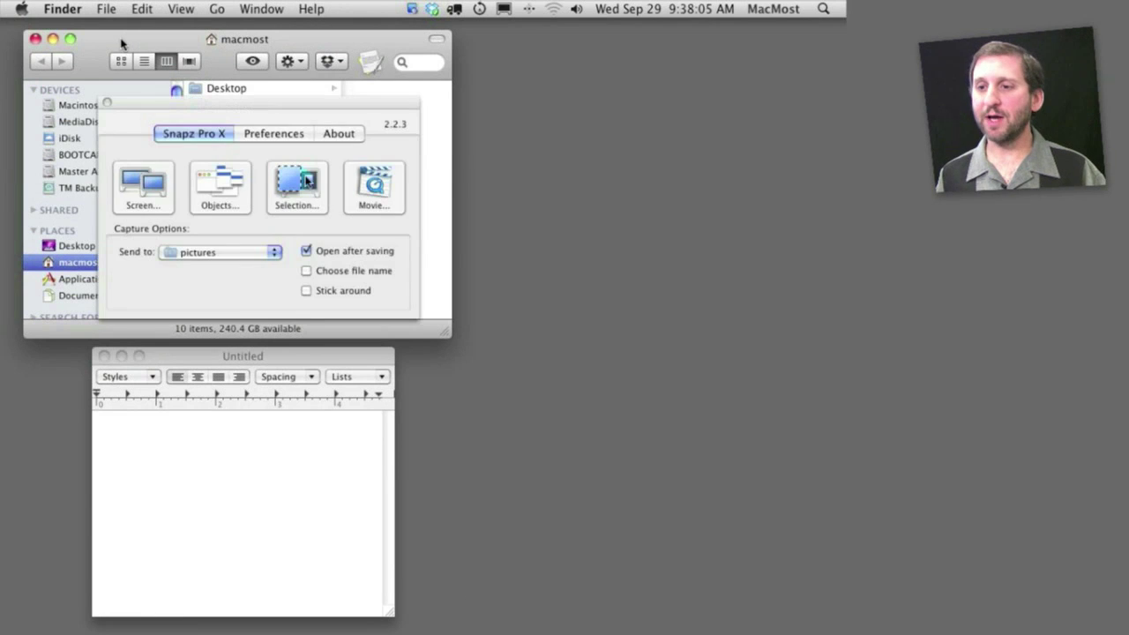
click(307, 190)
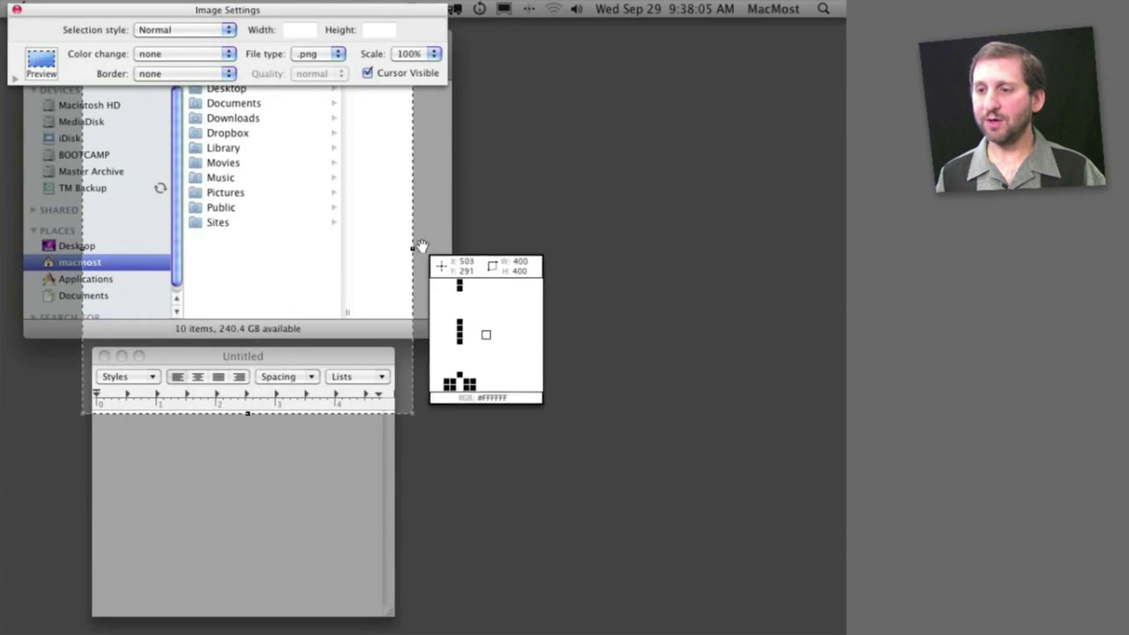
drag(412, 413, 332, 224)
drag(263, 184, 328, 357)
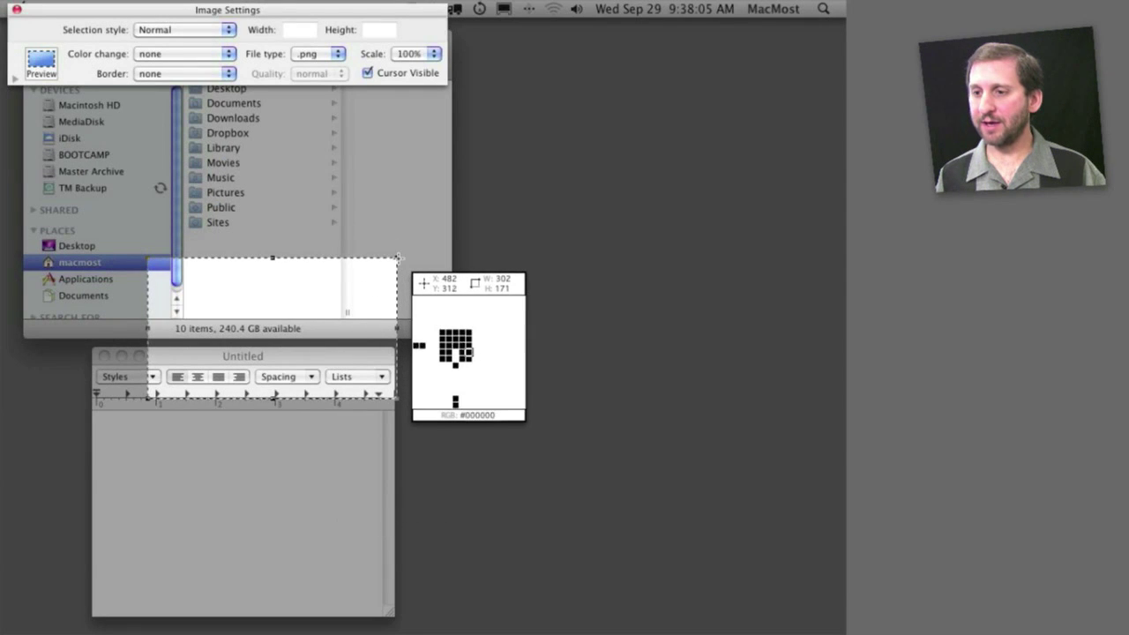
drag(399, 256, 440, 167)
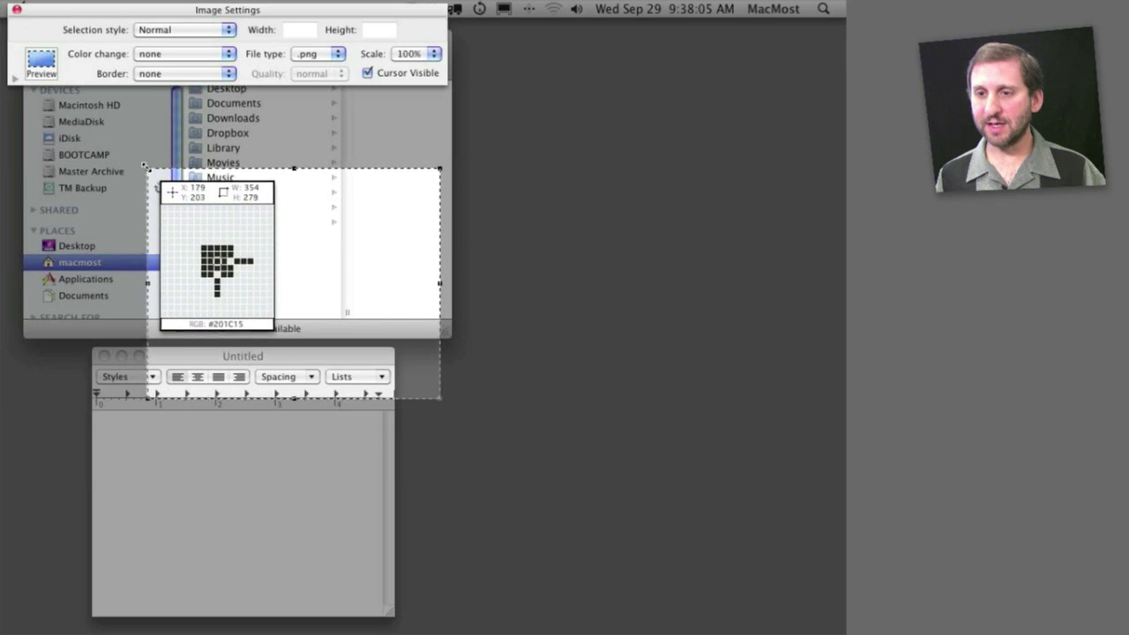
drag(148, 163, 119, 134)
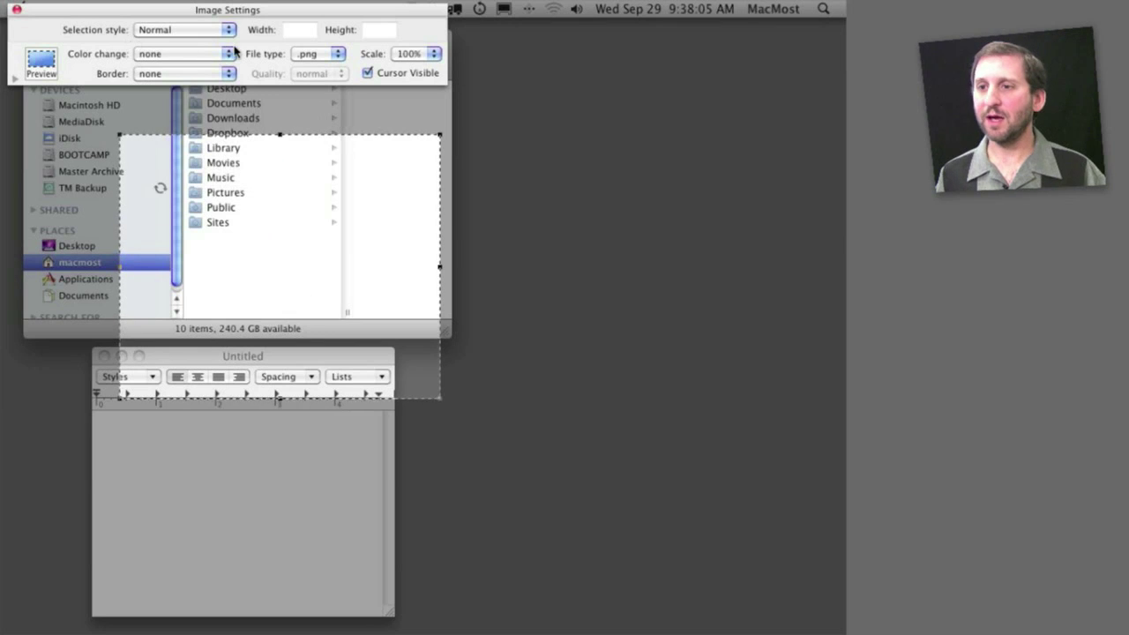
Try the Fixed size and Aspect ratio selection styles for the capture area, and return to Normal.
click(169, 32)
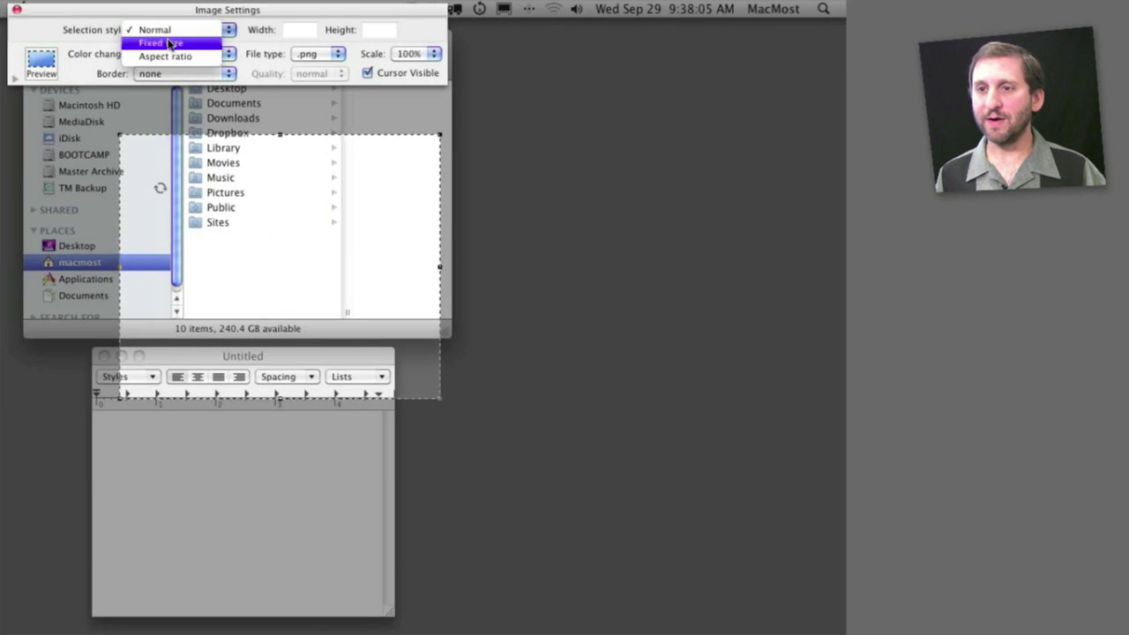
click(169, 41)
click(171, 32)
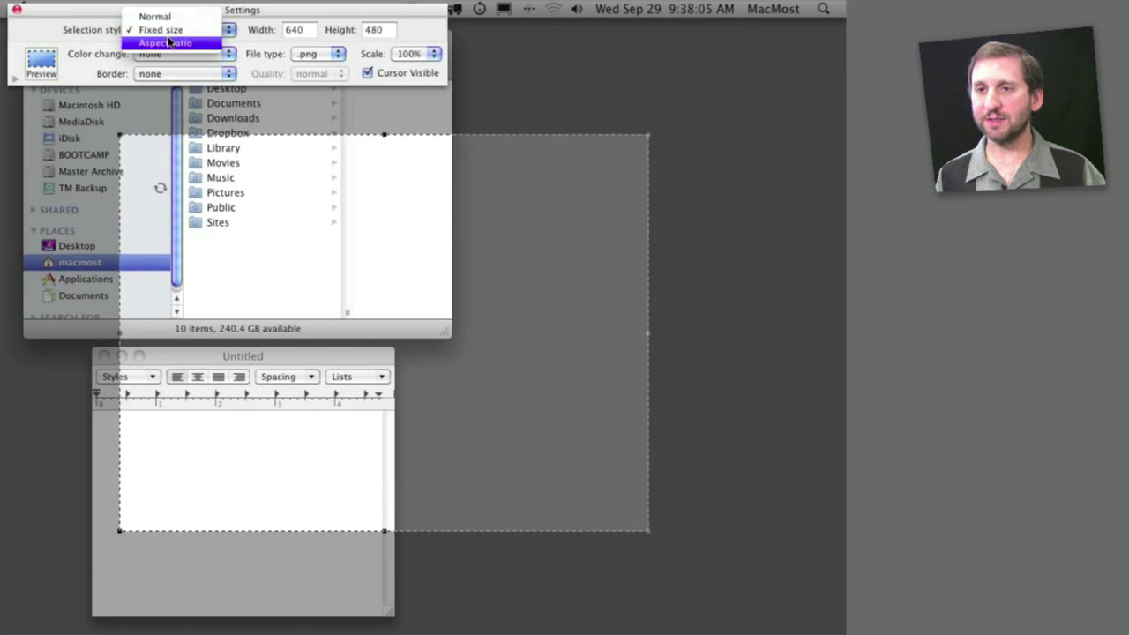
click(171, 44)
click(168, 29)
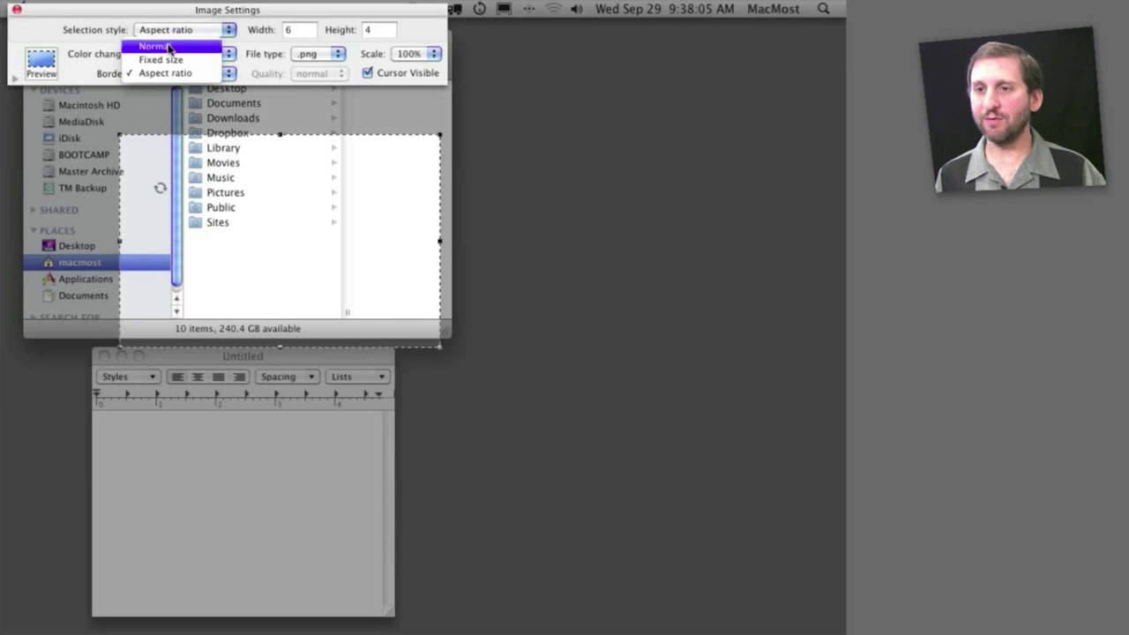
click(168, 42)
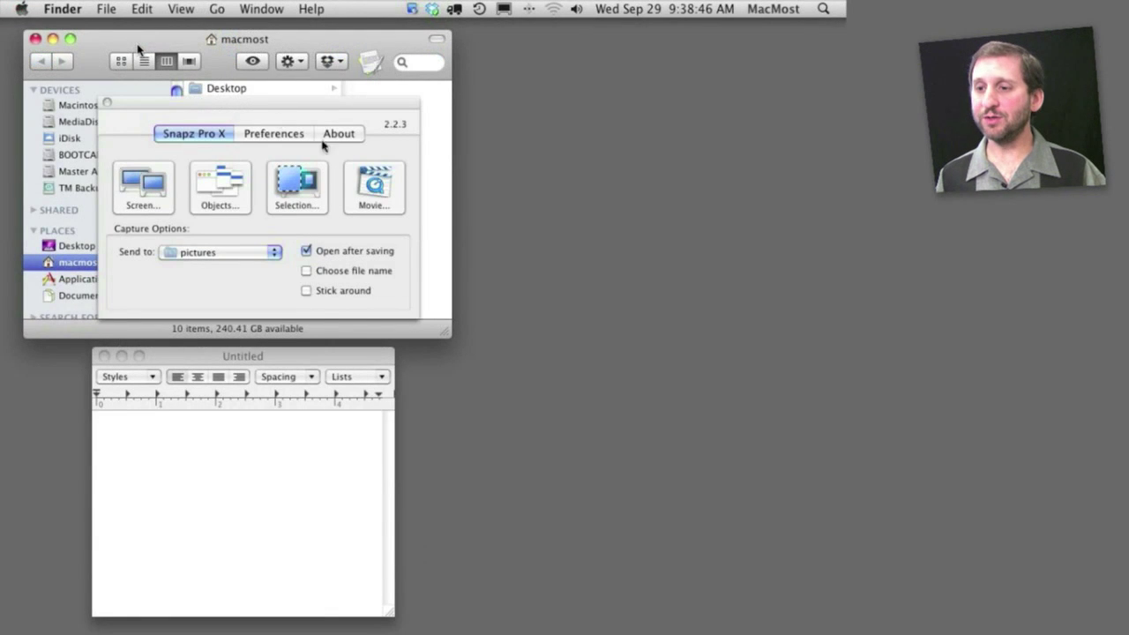
Start a movie capture, check its selection styles, and set the camera mode to smooth pan.
click(375, 188)
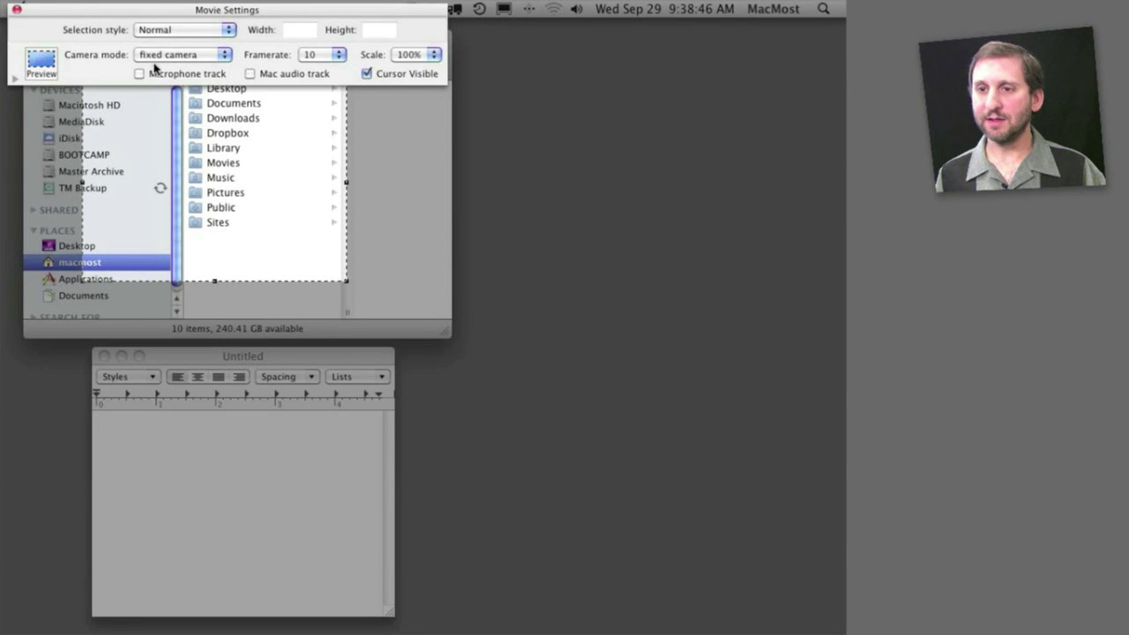
click(170, 32)
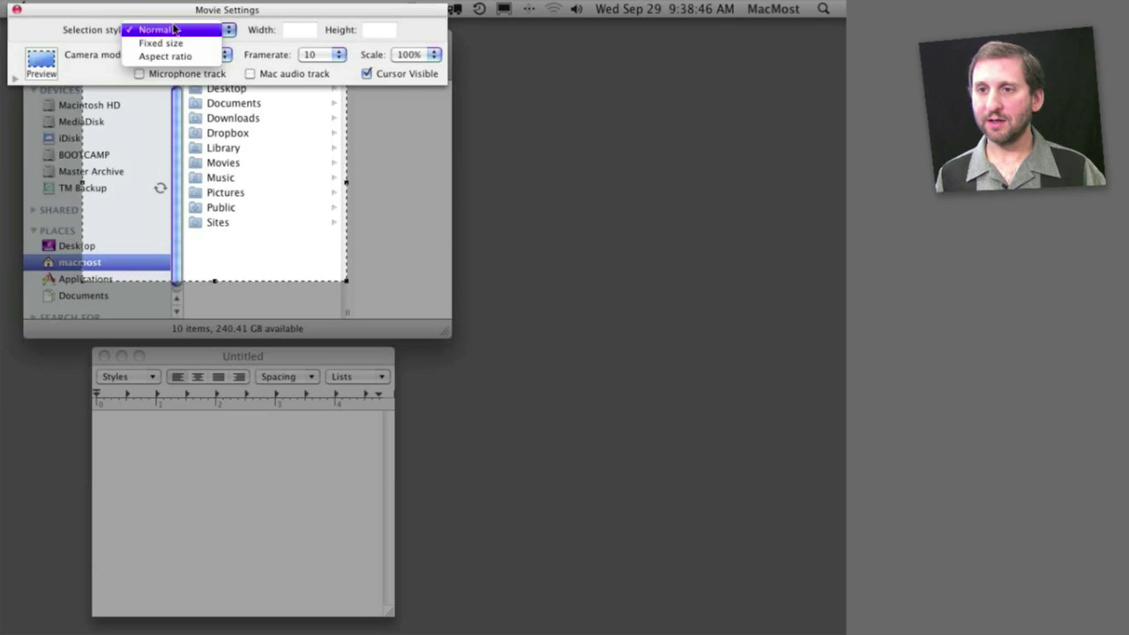
click(113, 74)
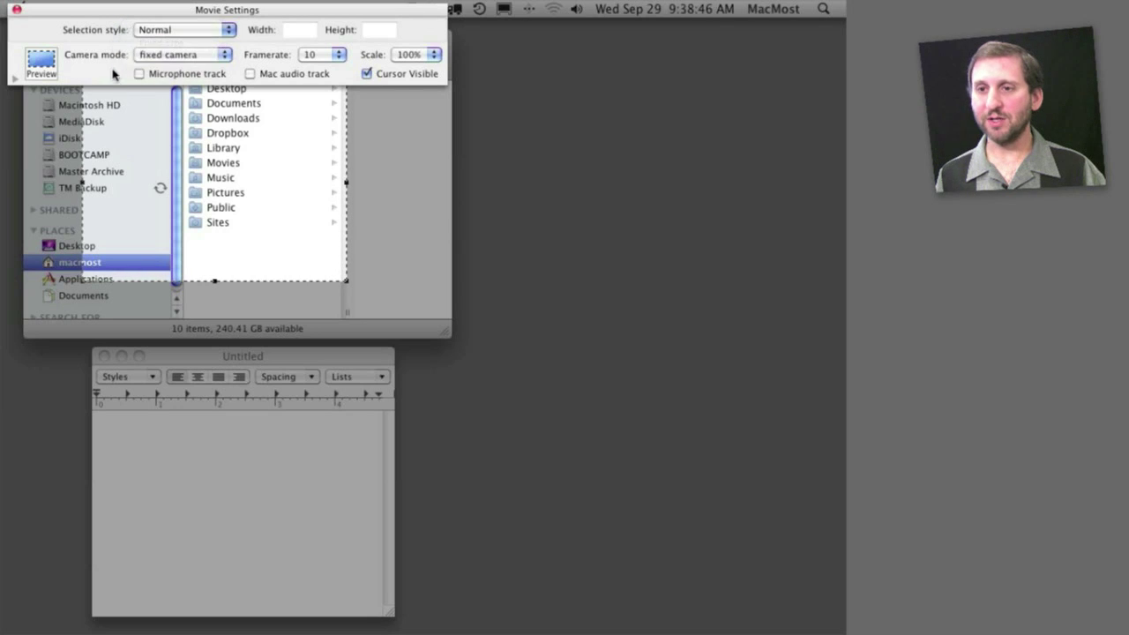
click(177, 58)
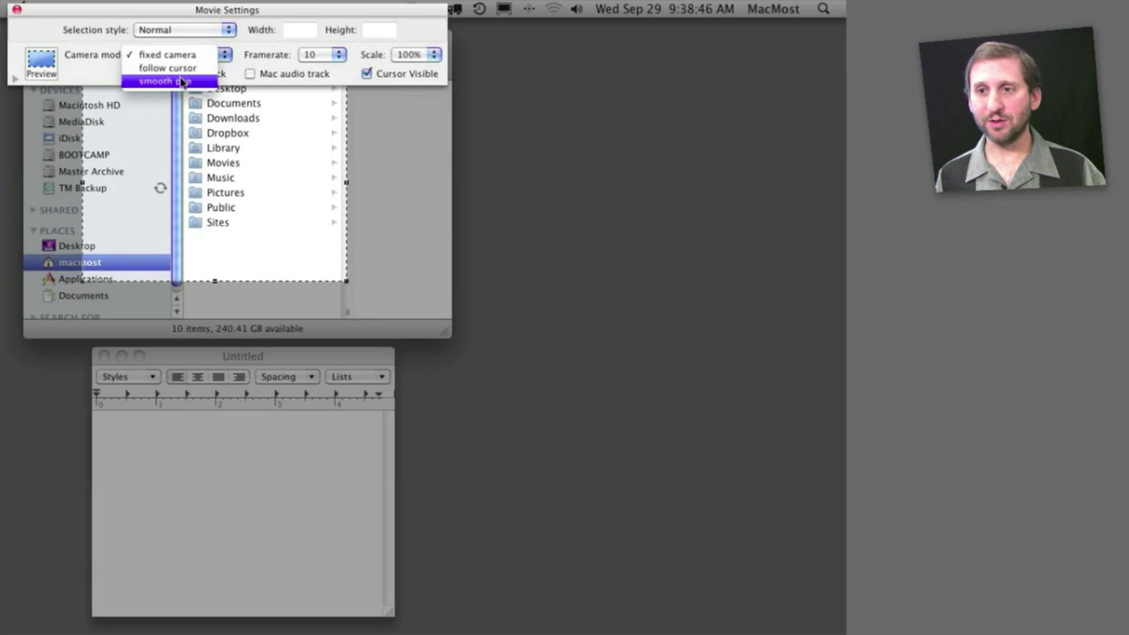
click(181, 55)
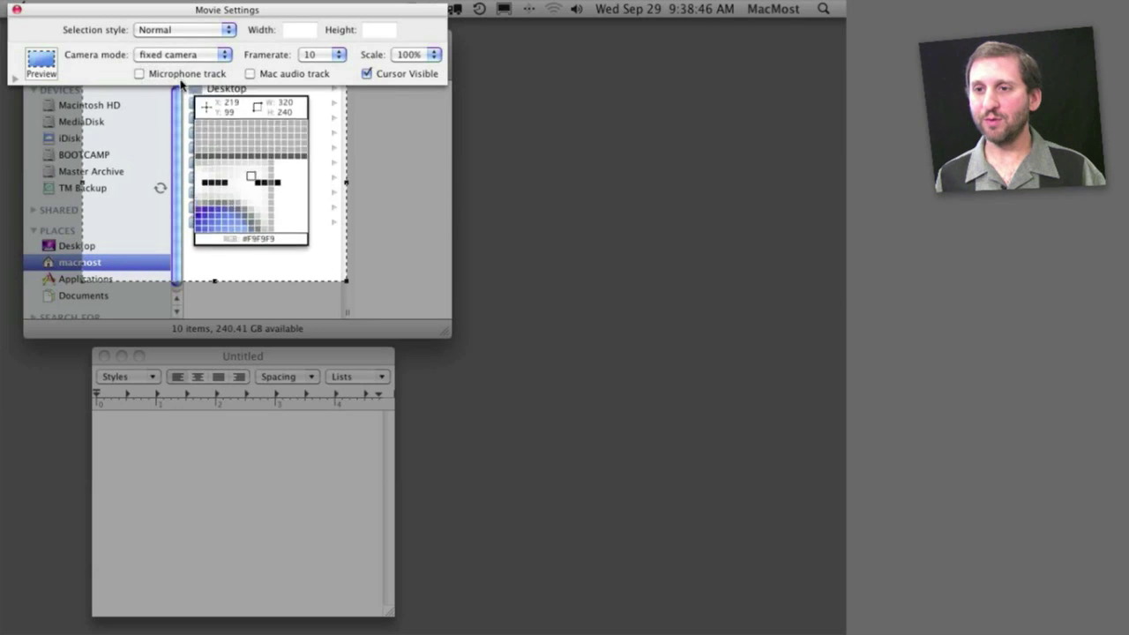
click(183, 55)
click(181, 82)
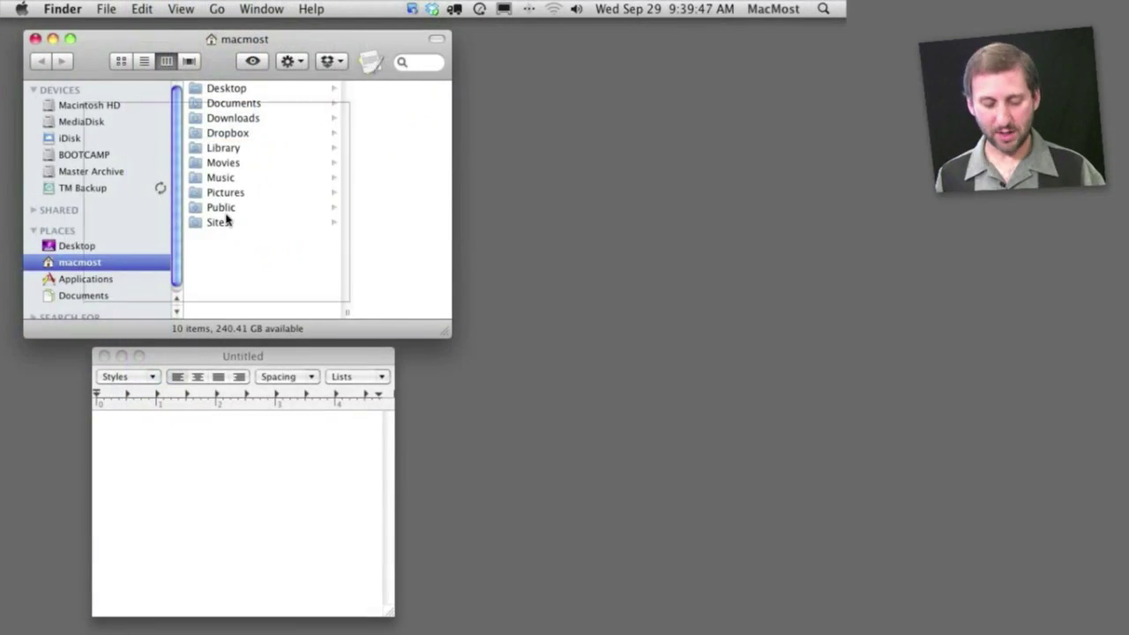
Stop the movie recording and view the video track's compression settings, cancelling out of them.
key(super+shift+r)
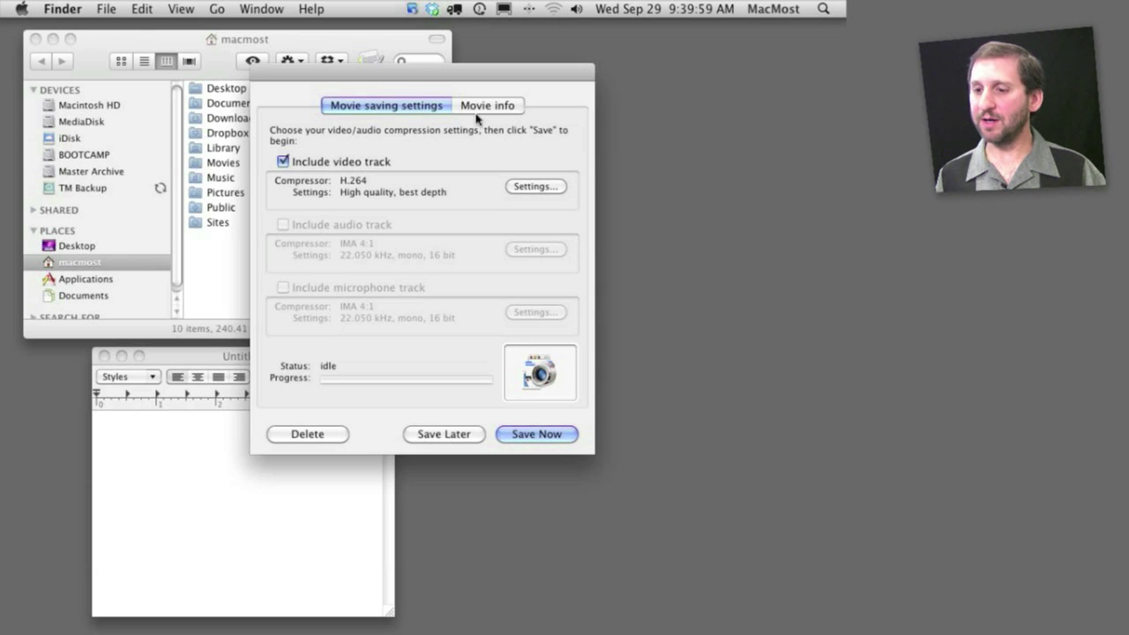
click(527, 190)
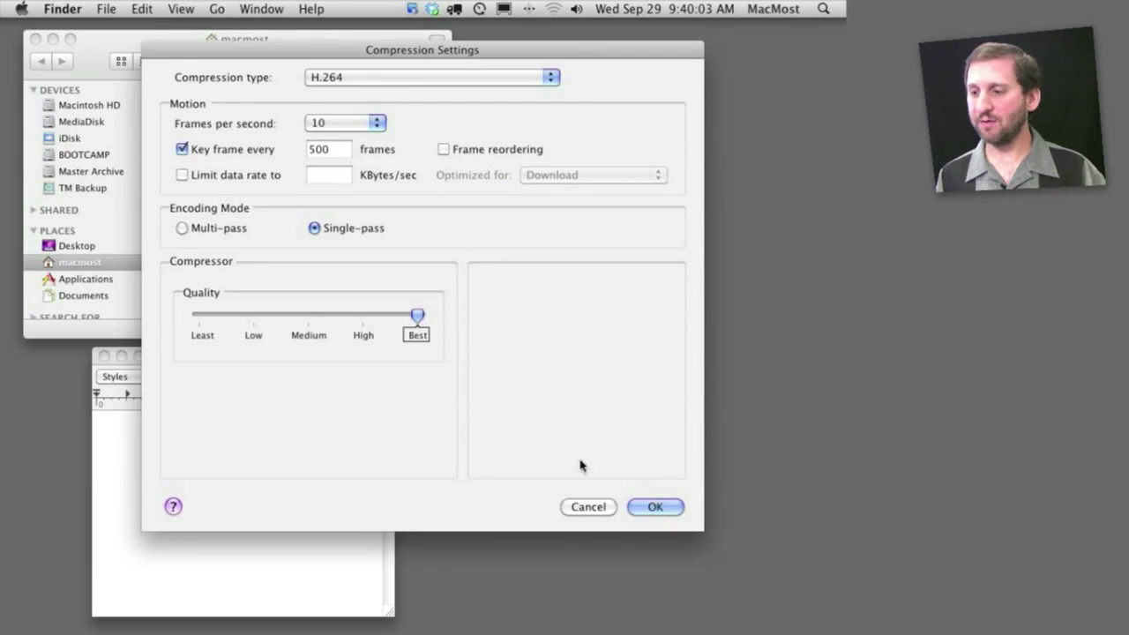
click(588, 506)
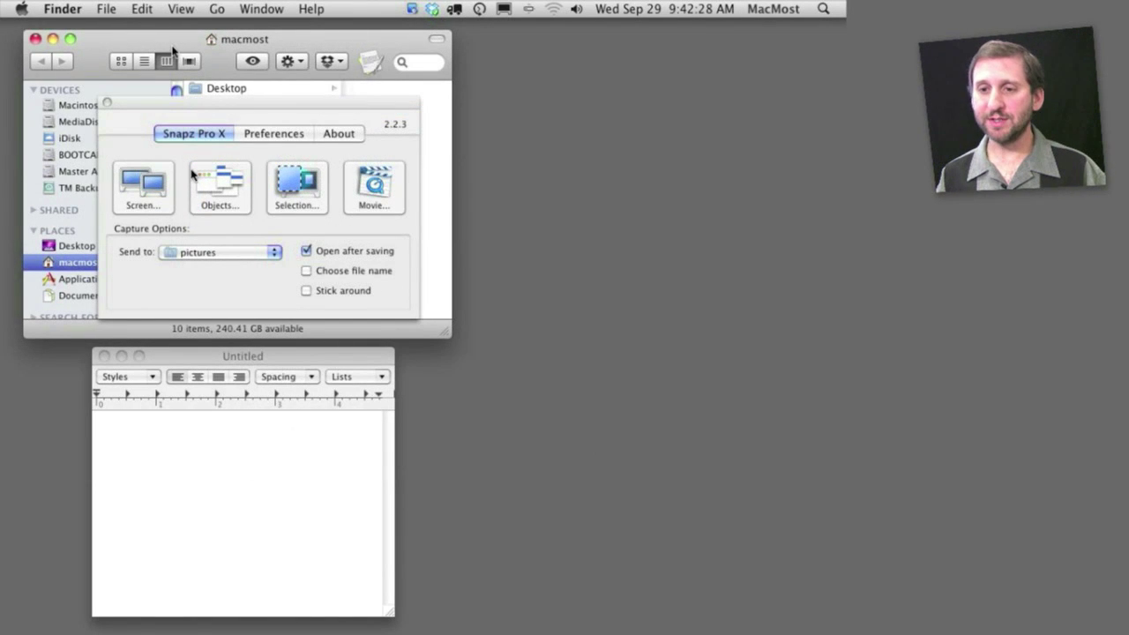
In the Snapz Pro X preferences, check the .png settings and have file names include the application name but no prefix.
click(278, 137)
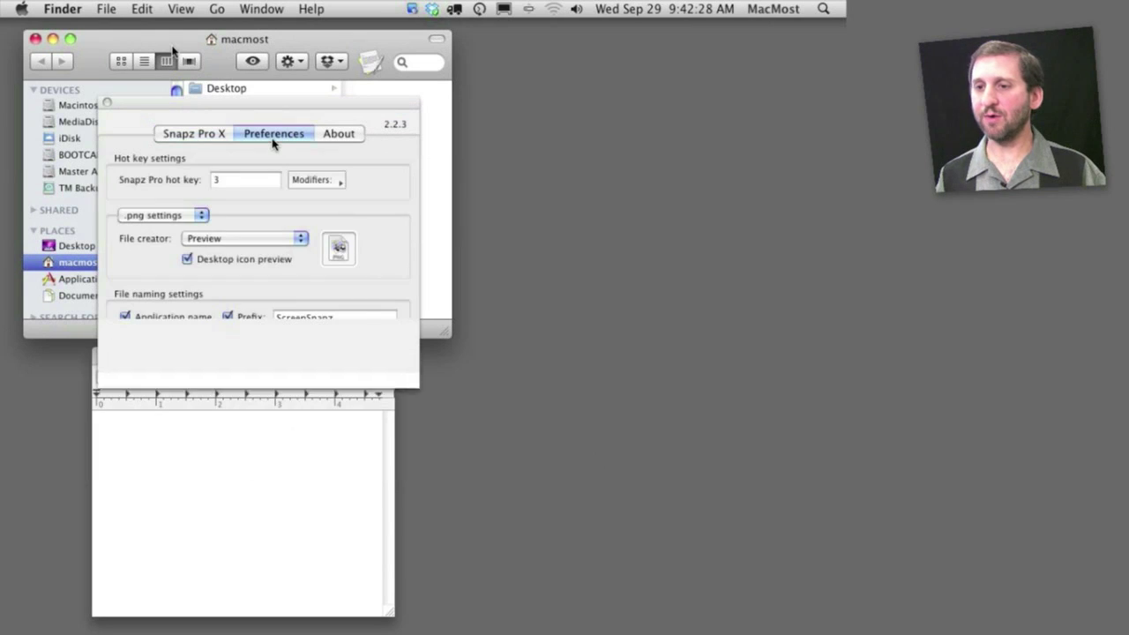
click(151, 216)
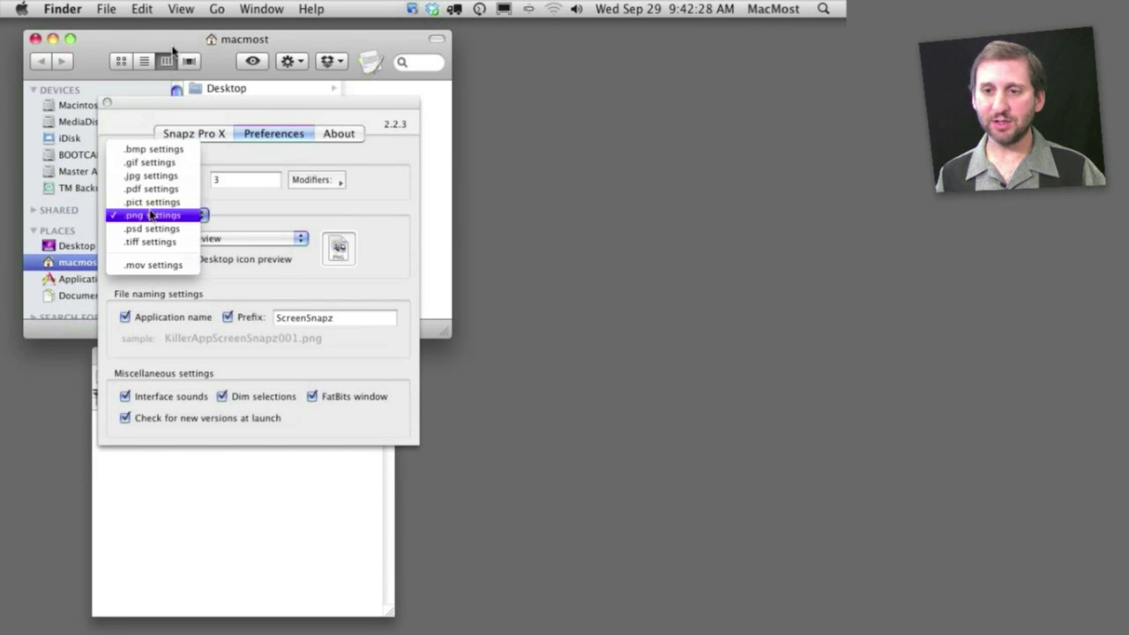
click(152, 215)
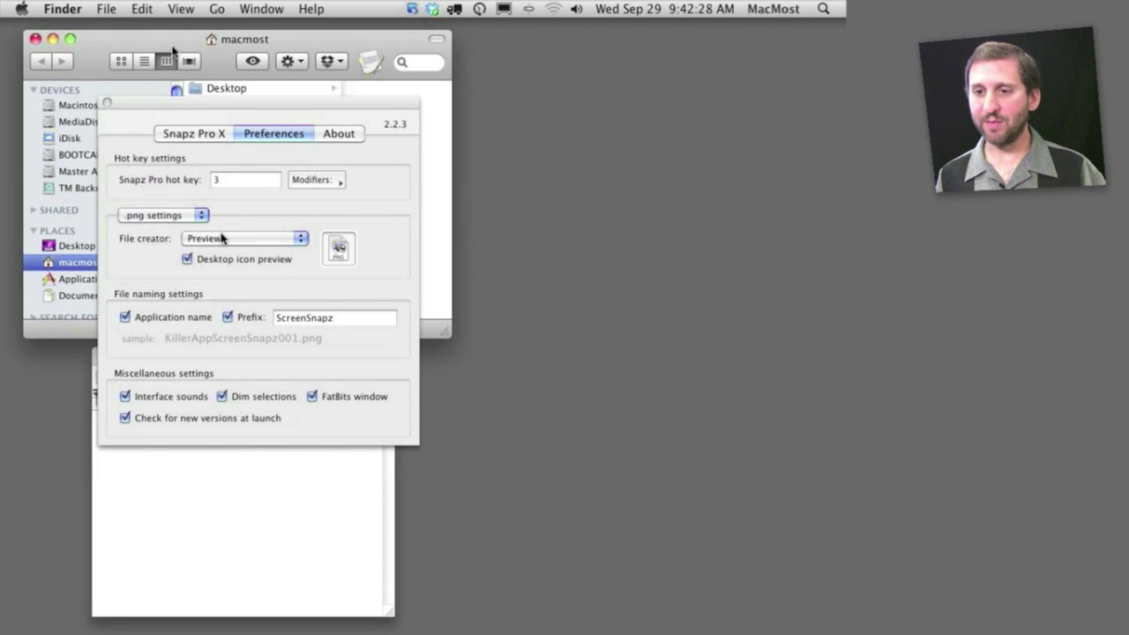
click(137, 324)
click(243, 318)
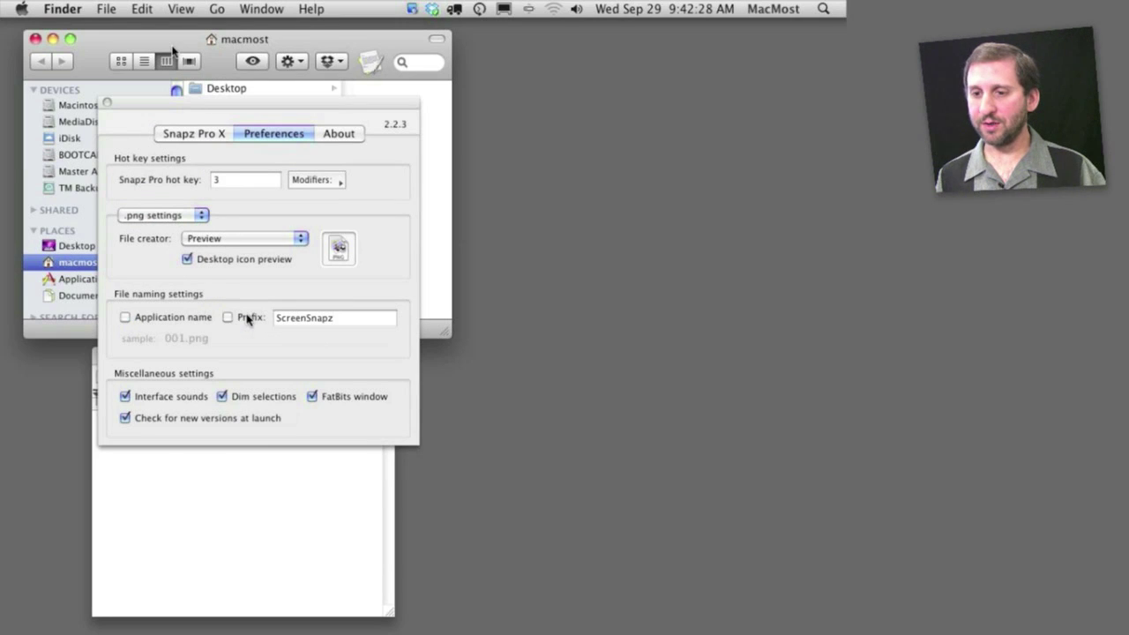
click(186, 321)
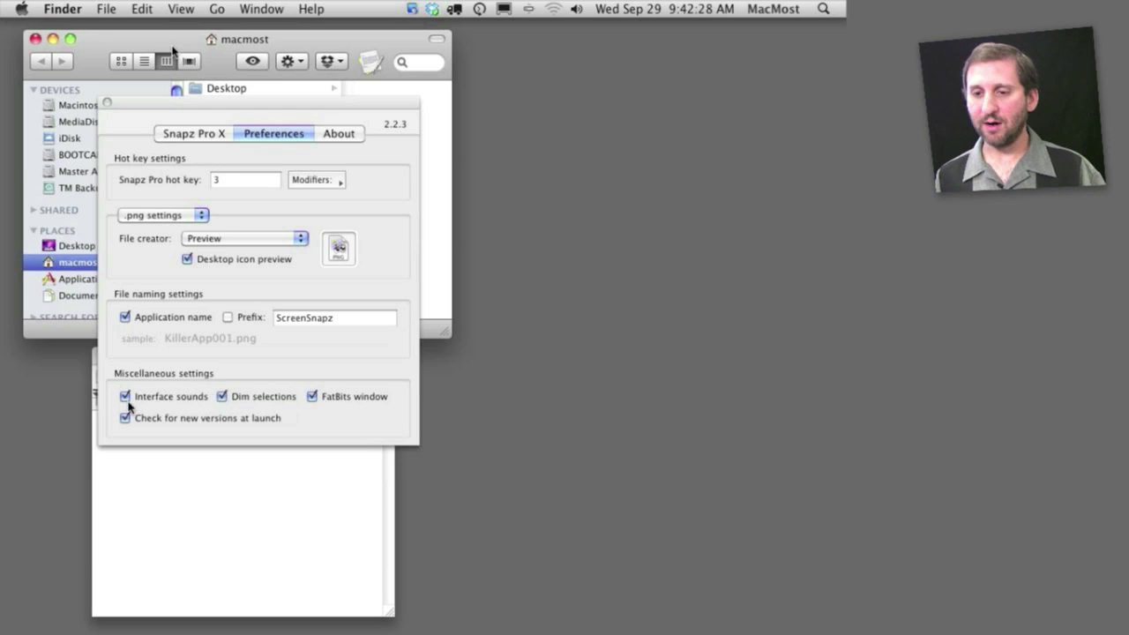
View the framerate options of a movie capture, cancel it, and look through the available destinations for captures.
click(200, 133)
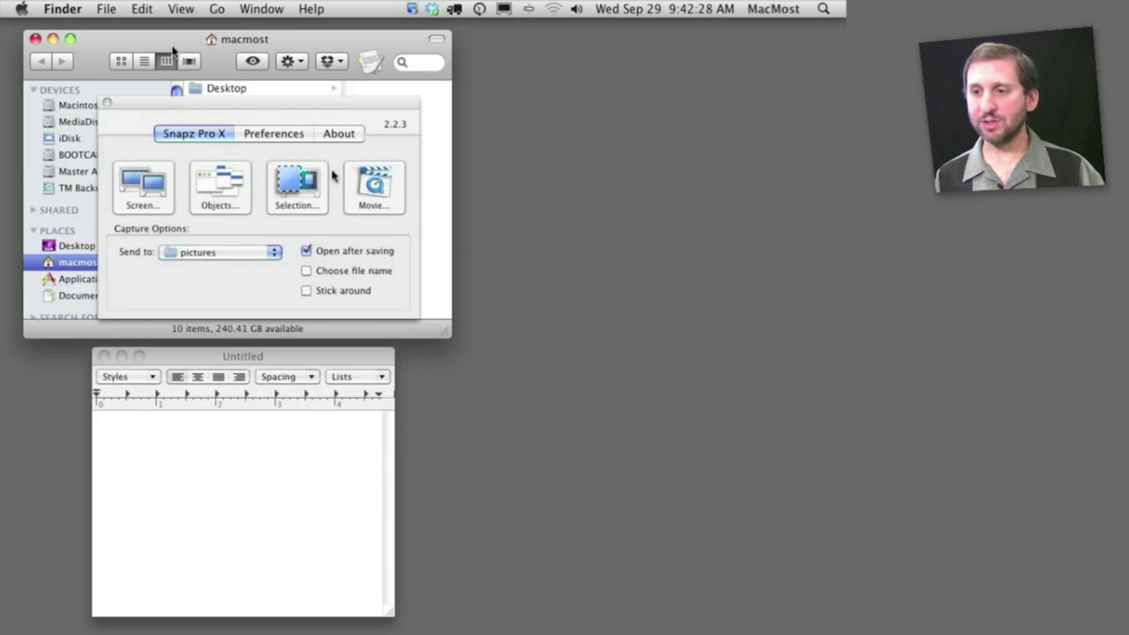
click(374, 187)
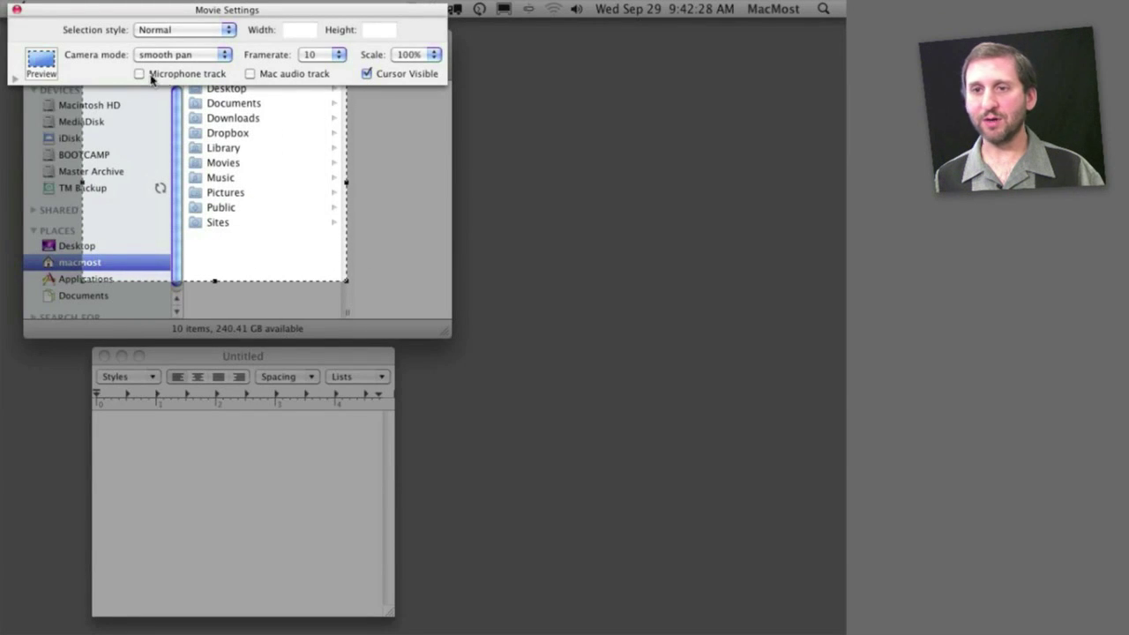
click(316, 55)
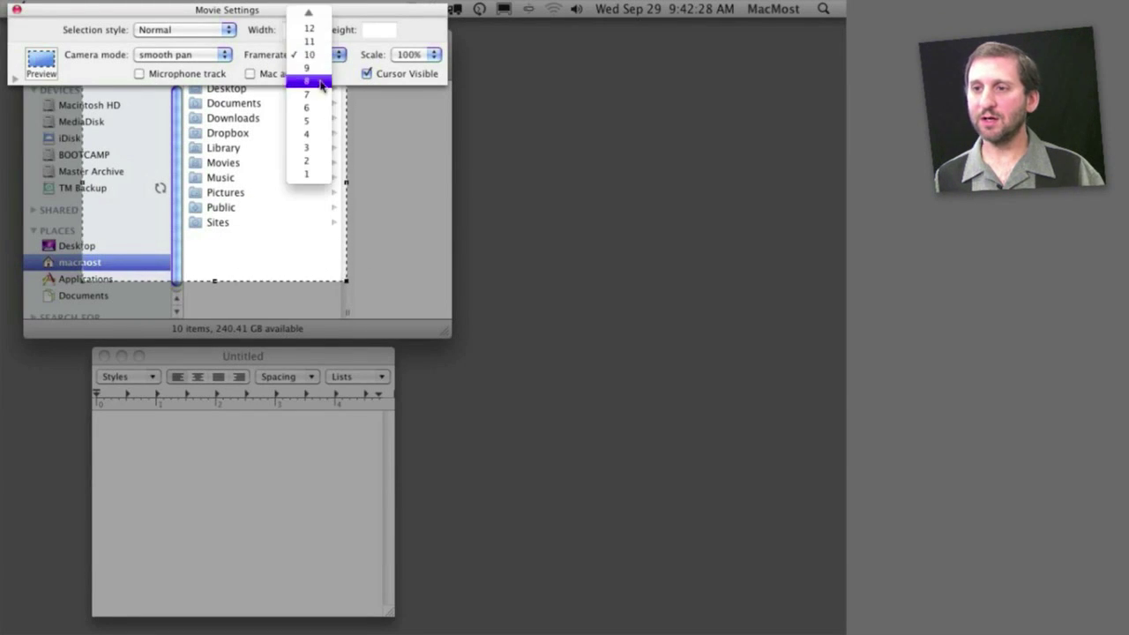
click(224, 56)
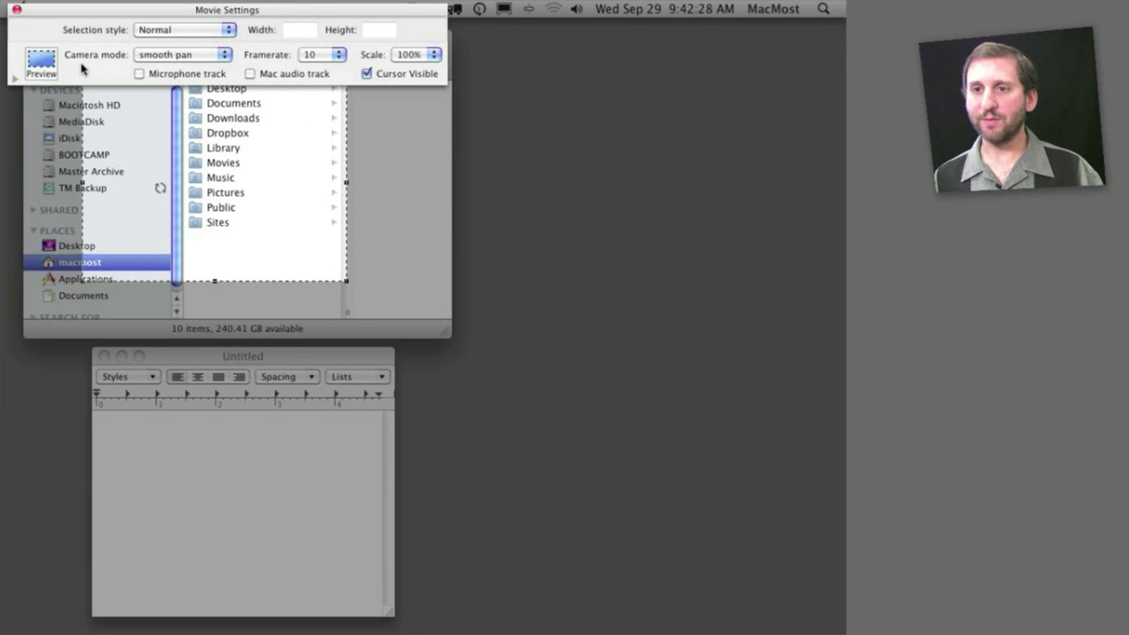
key(Escape)
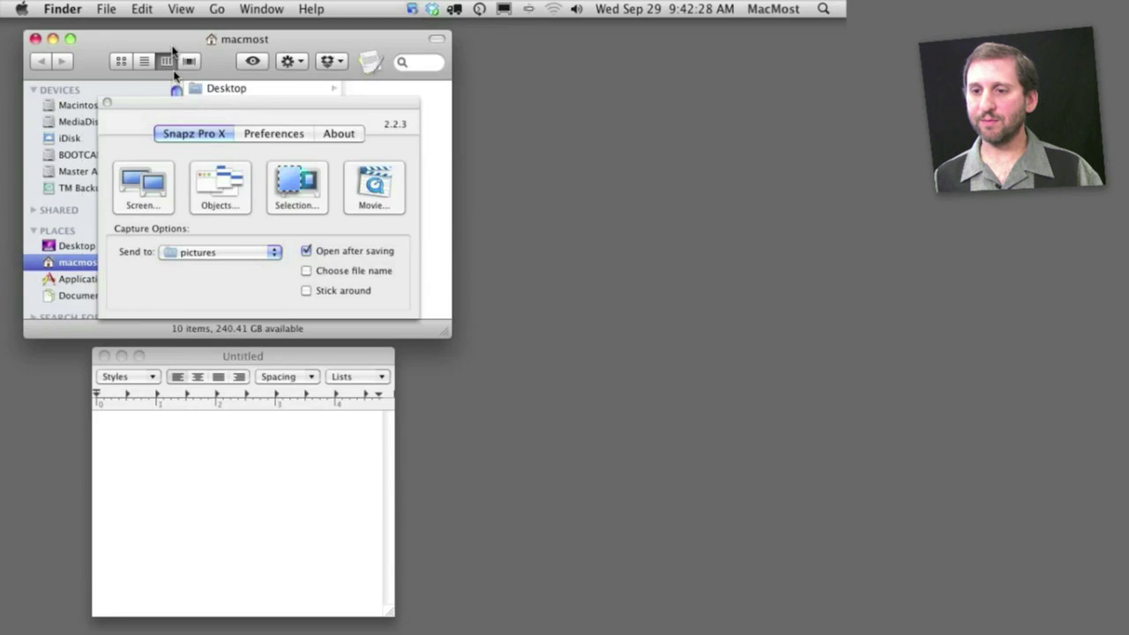
click(189, 256)
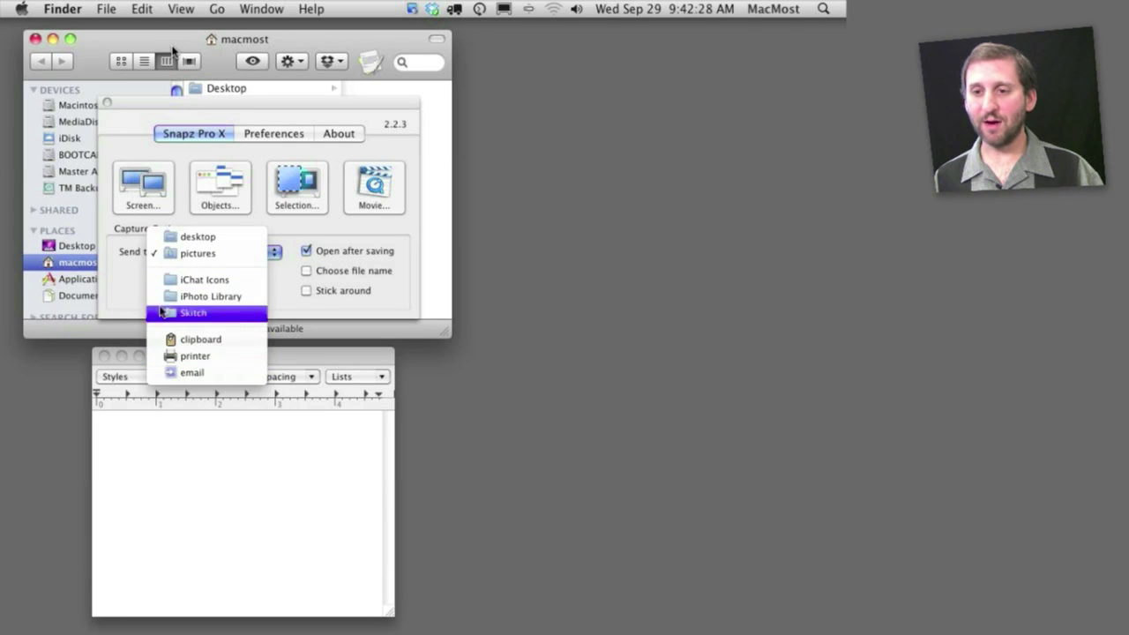
click(120, 231)
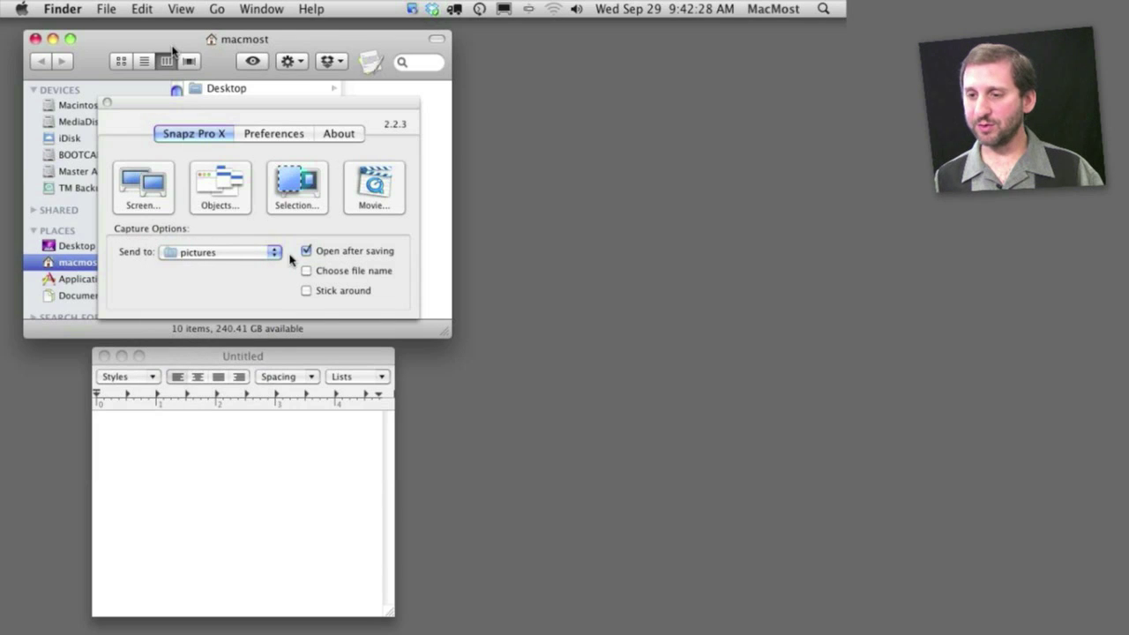